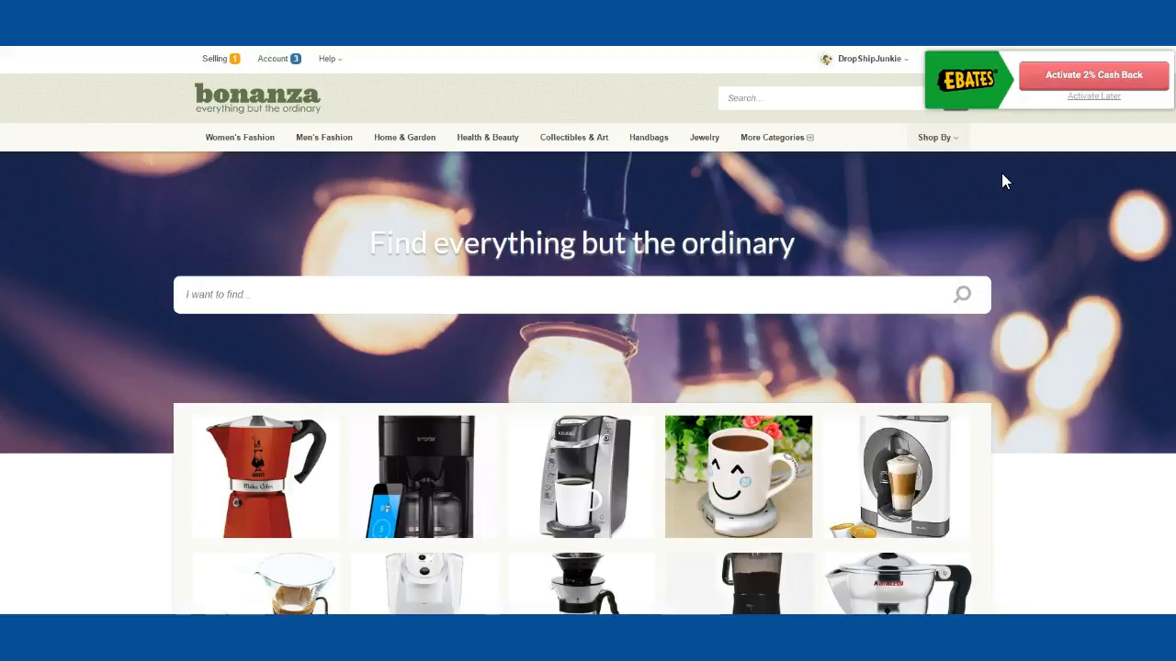
- Dismiss the Ebates cash-back offer with 'Activate Later'
{"action": "left_click", "coordinate": [1099, 98]}
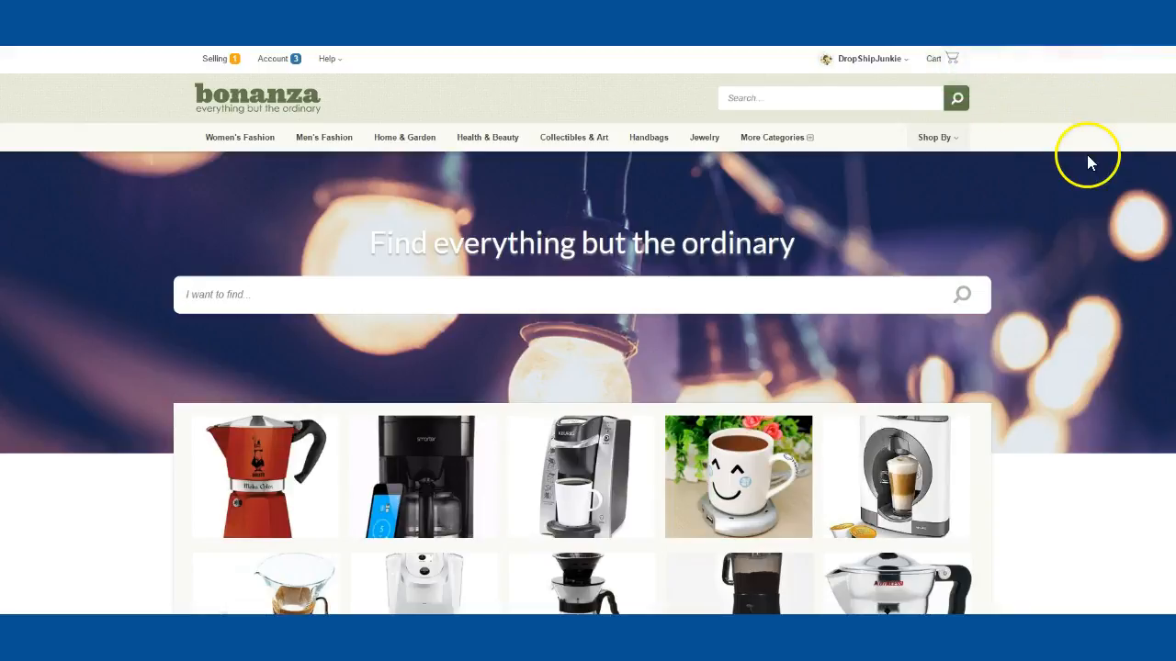
- Show the Selling menu with its booth, item-editing and import choices
{"action": "left_click", "coordinate": [853, 61]}
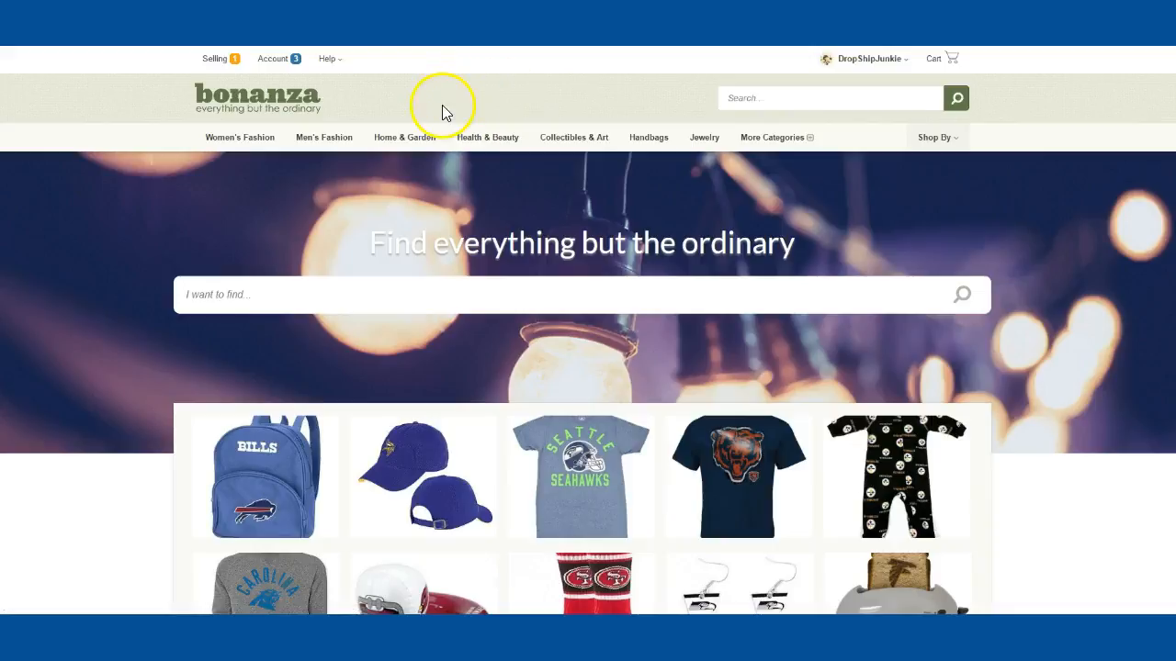
{"action": "left_click", "coordinate": [217, 59]}
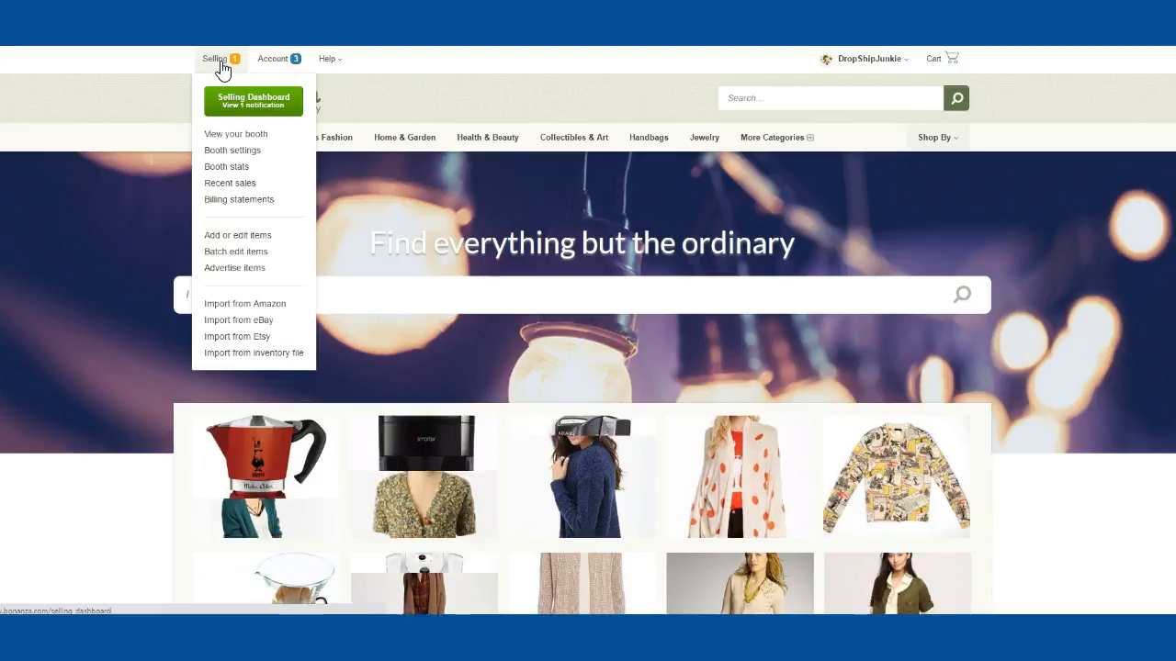
{"action": "left_click", "coordinate": [218, 63]}
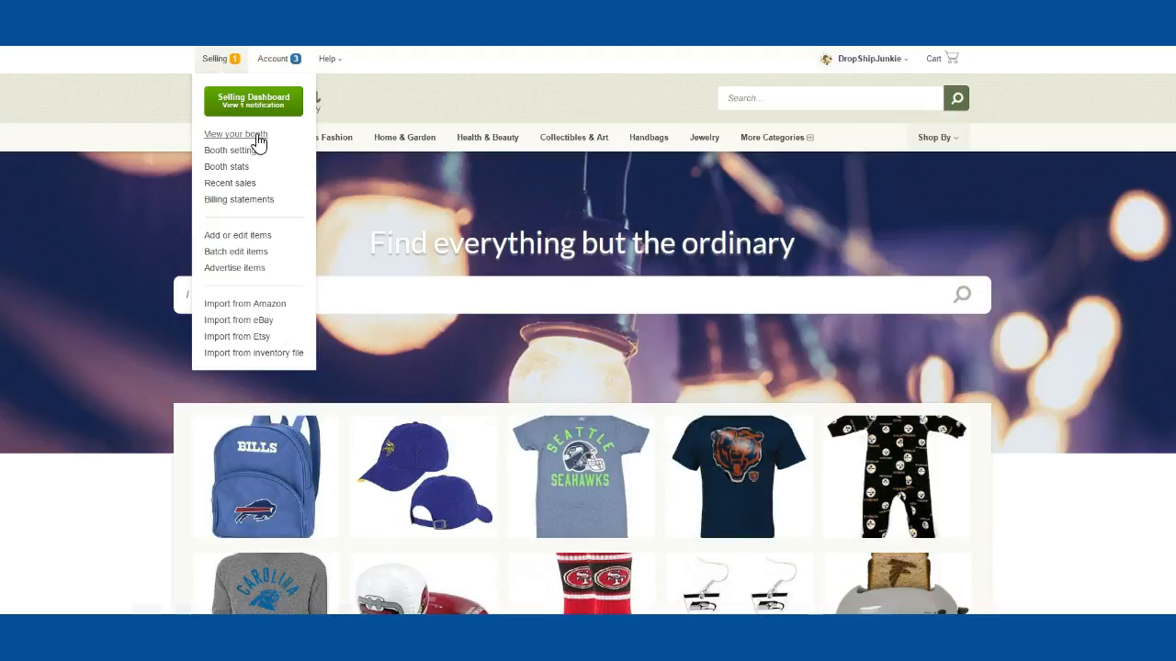
{"action": "left_click", "coordinate": [260, 134]}
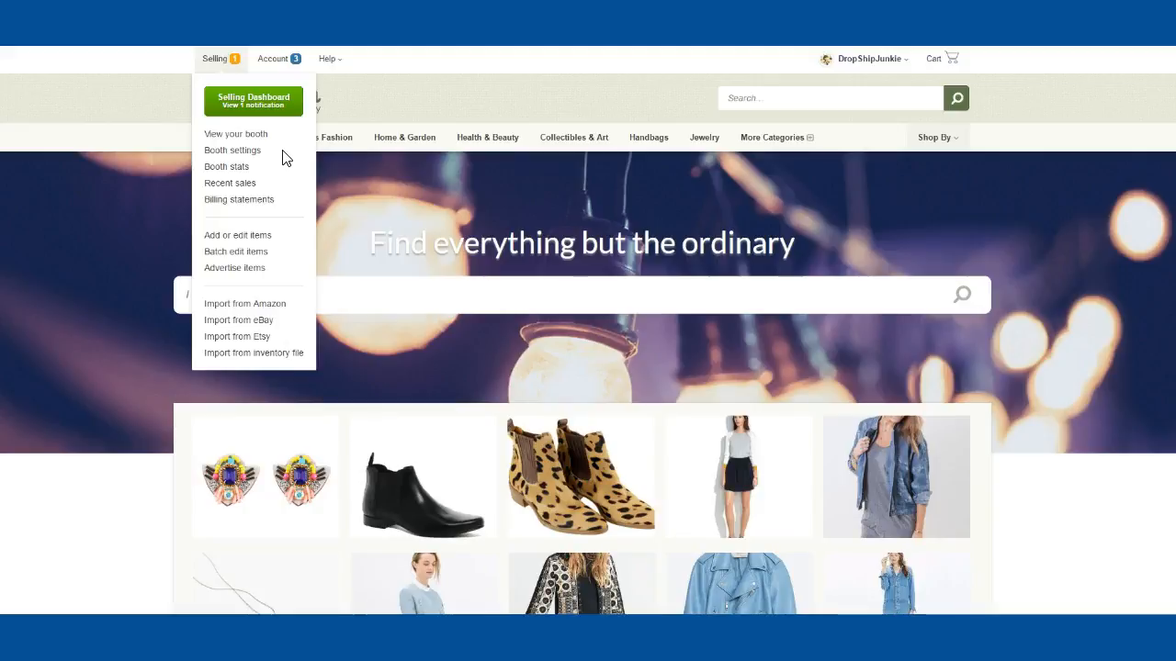
{"action": "left_click", "coordinate": [232, 152]}
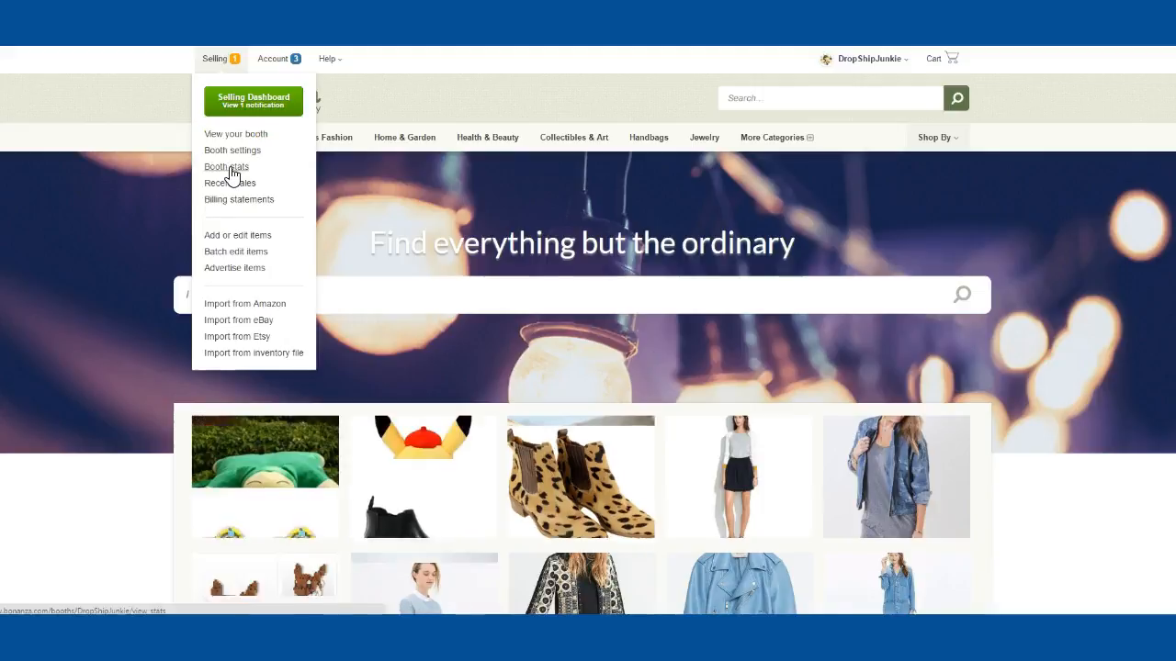
{"action": "left_click", "coordinate": [231, 183]}
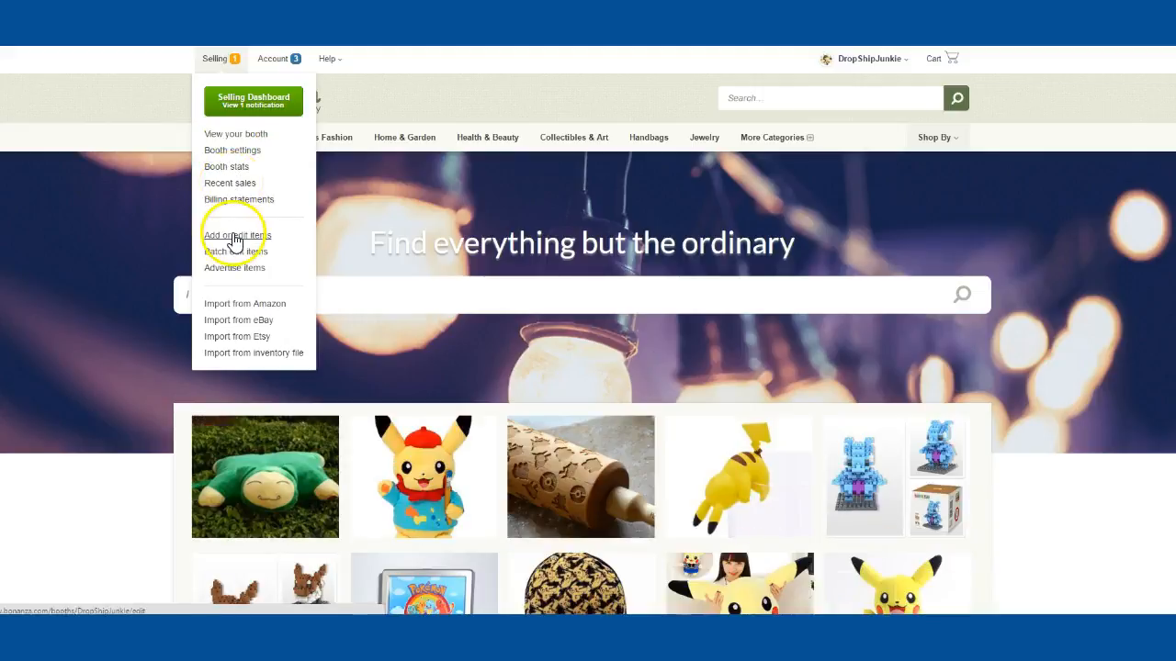
{"action": "left_click", "coordinate": [235, 237]}
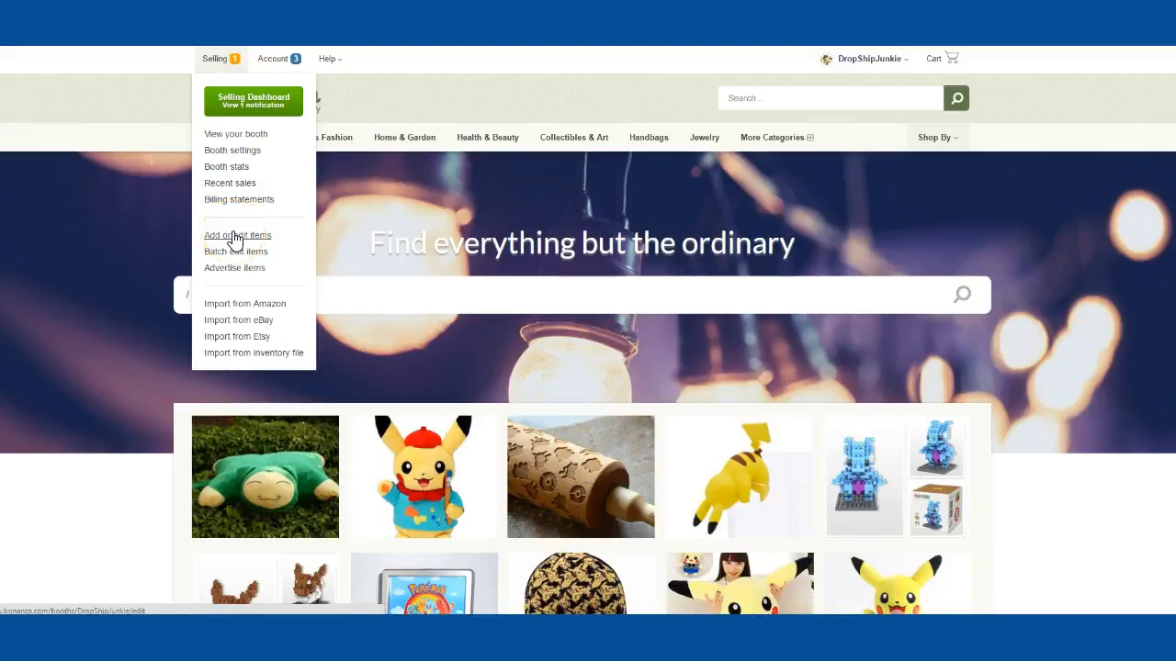
{"action": "left_click", "coordinate": [235, 254]}
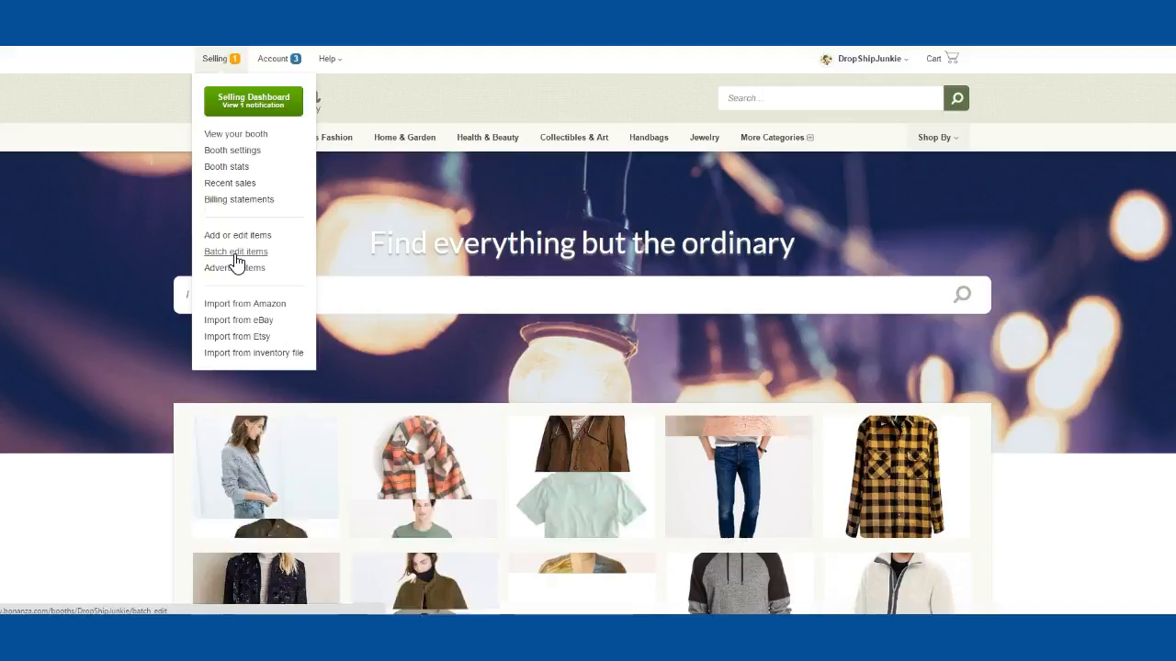
{"action": "left_click", "coordinate": [236, 252]}
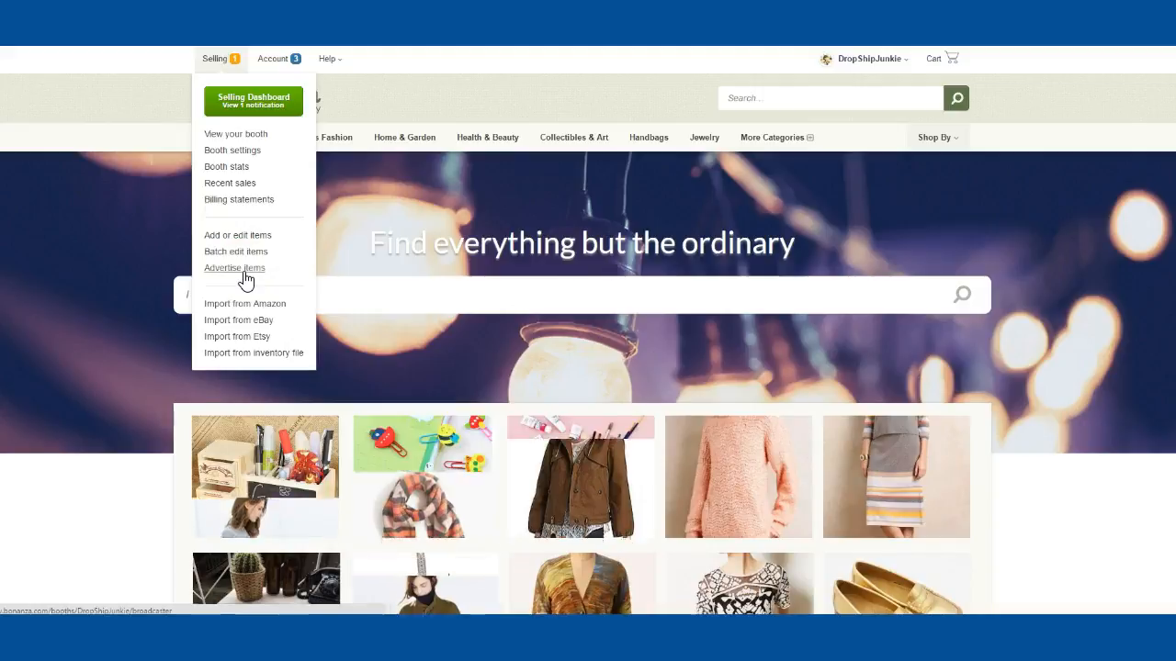
{"action": "left_click", "coordinate": [259, 272]}
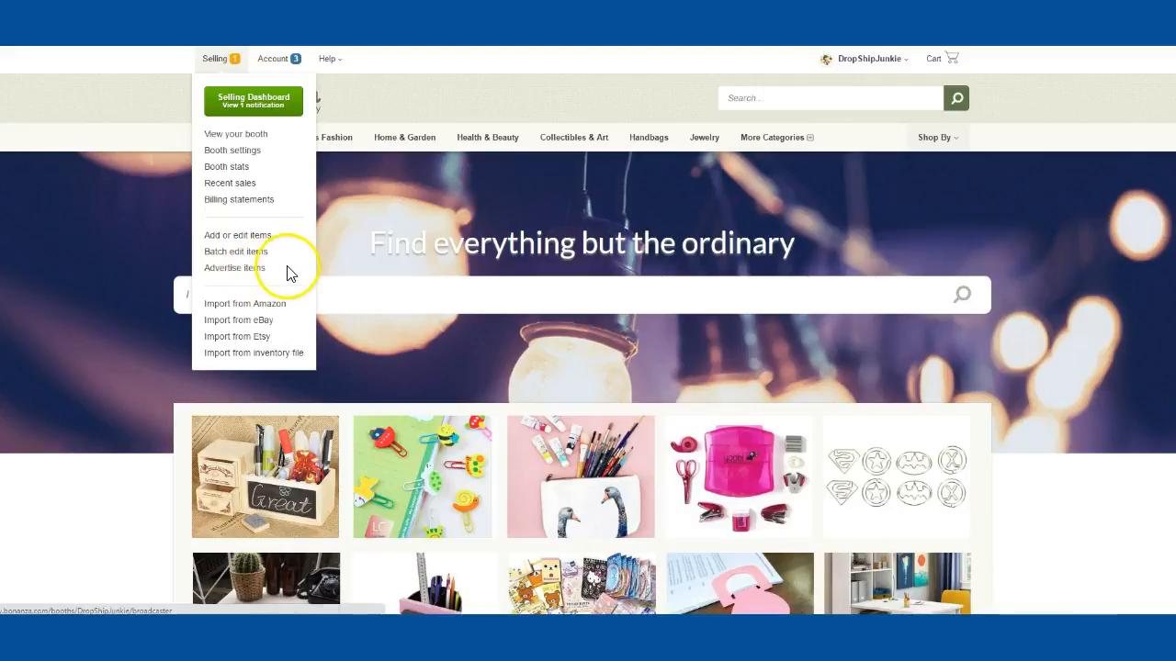
{"action": "left_click", "coordinate": [272, 308]}
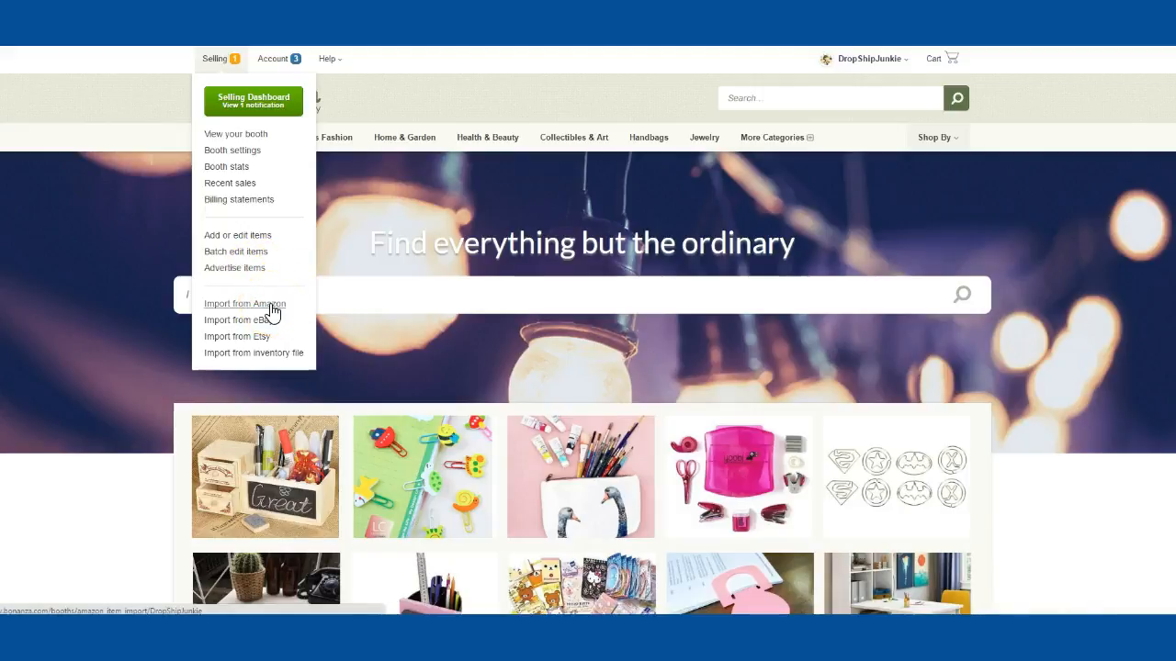
- Go to Import from Amazon and point out 'Connect a new Amazon account'
{"action": "left_click", "coordinate": [272, 308]}
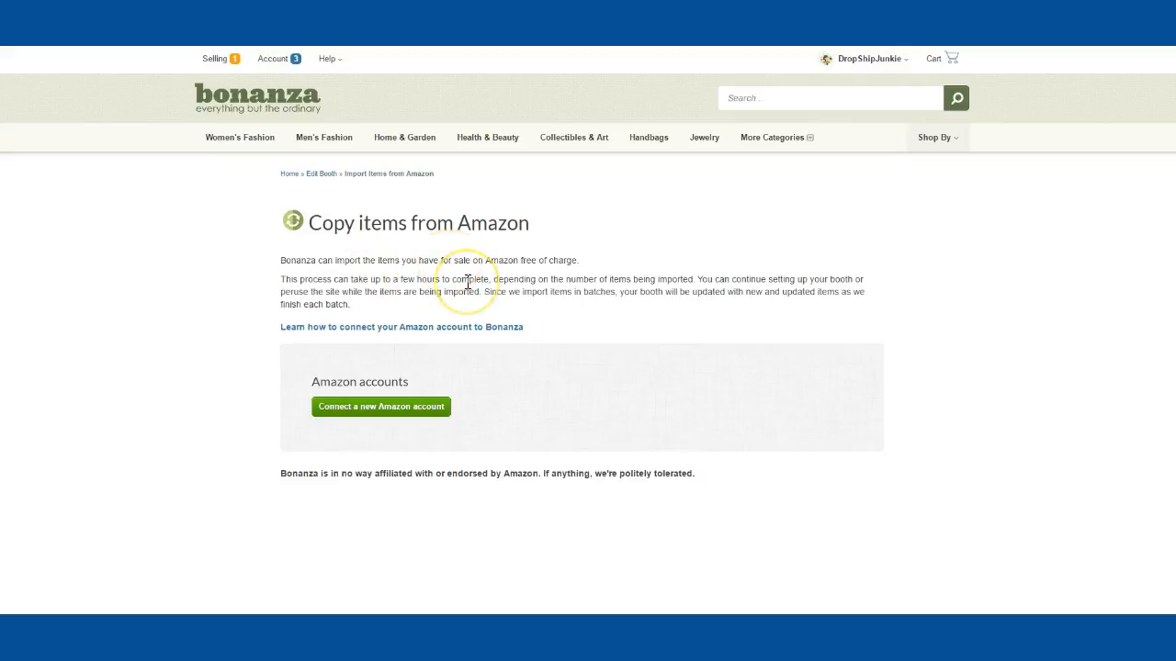
{"action": "left_click", "coordinate": [487, 279]}
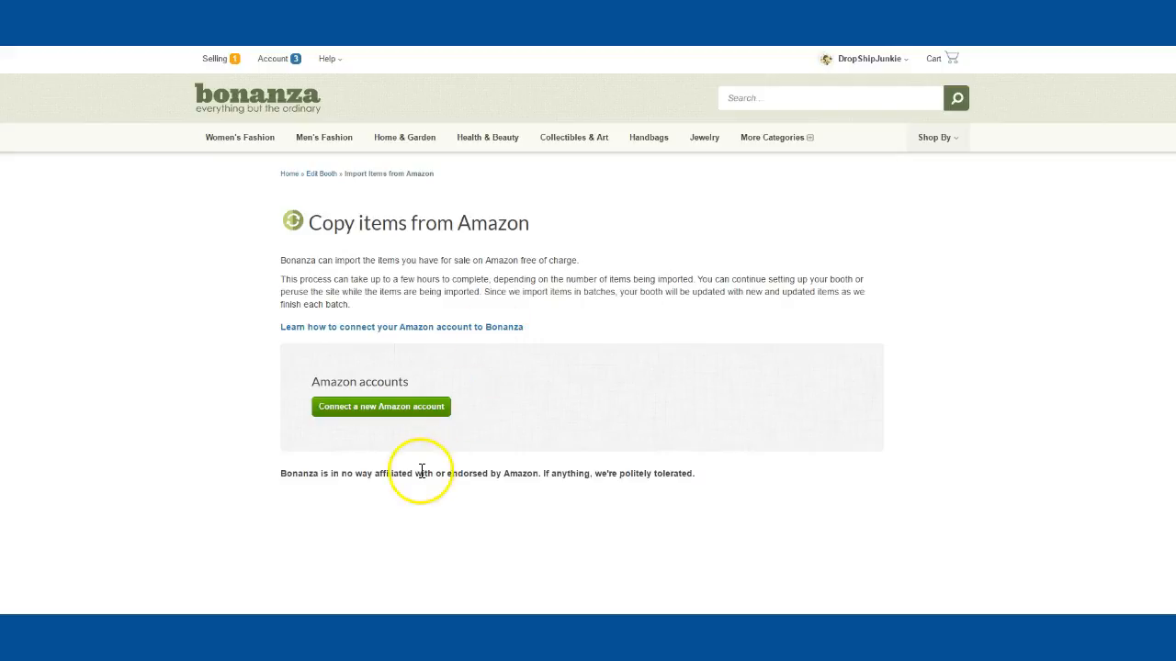
{"action": "left_click", "coordinate": [394, 410]}
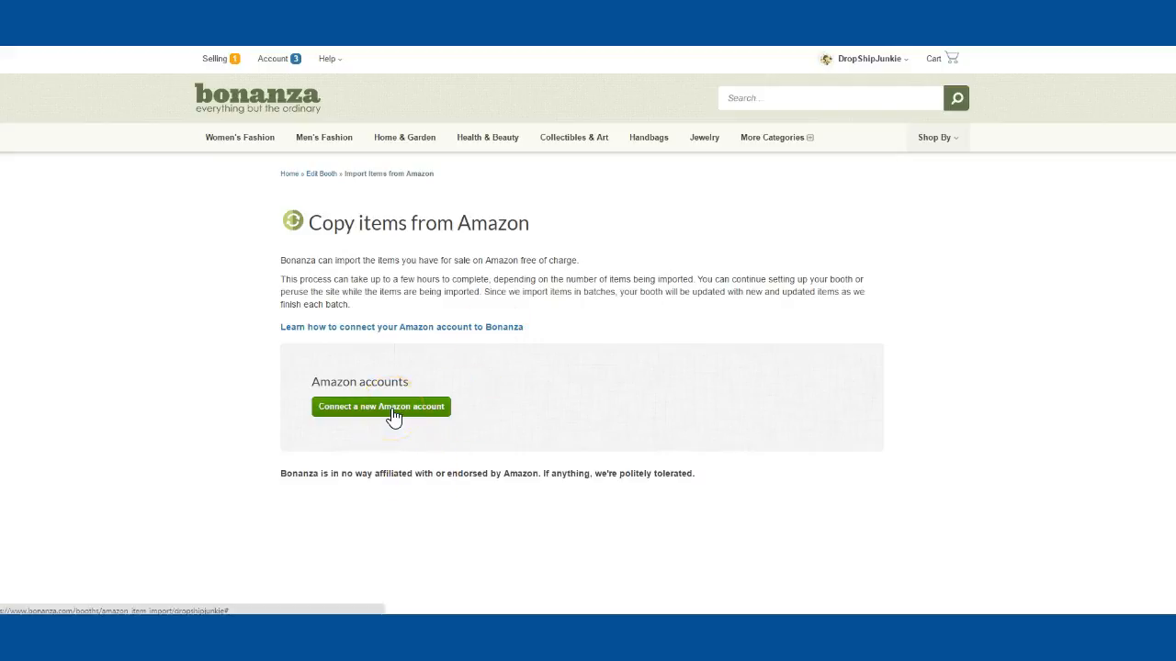
{"action": "left_click", "coordinate": [393, 349]}
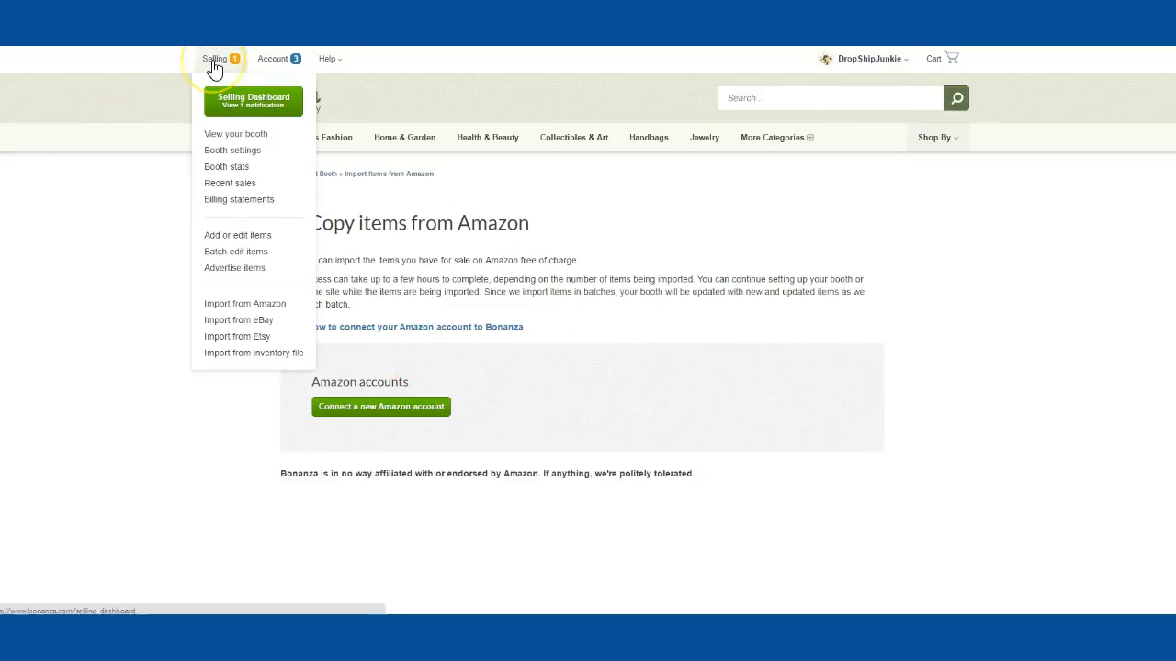
{"action": "mouse_move", "coordinate": [215, 59]}
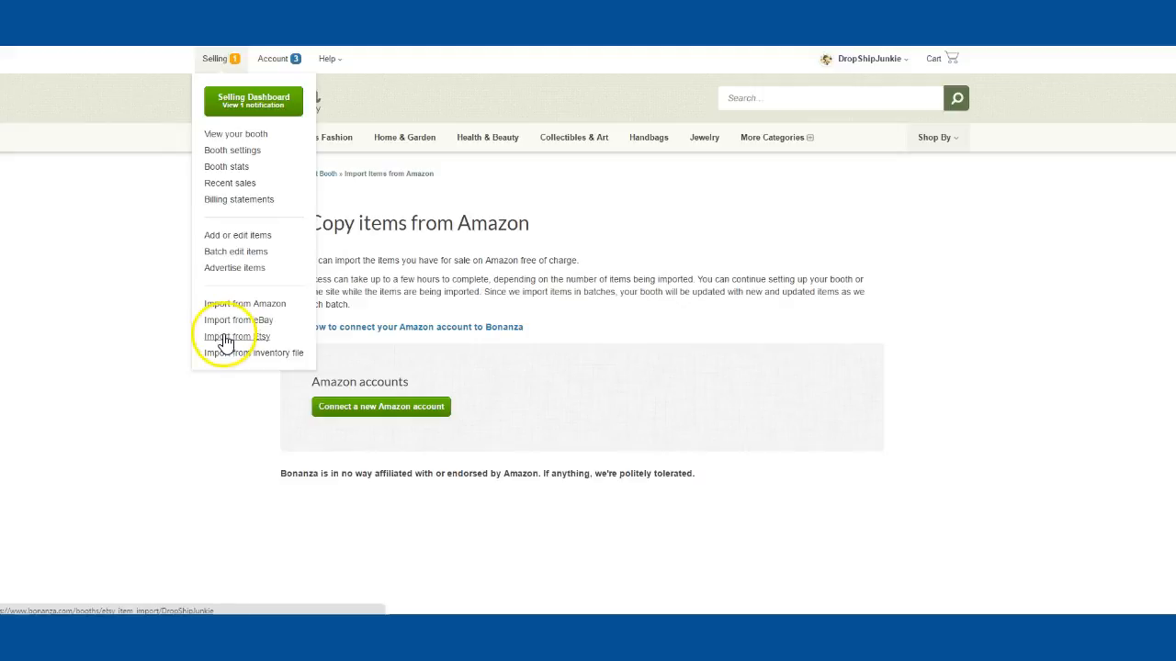
- Point out Import from Etsy and Import from inventory file, then close the Selling menu
{"action": "left_click", "coordinate": [224, 340]}
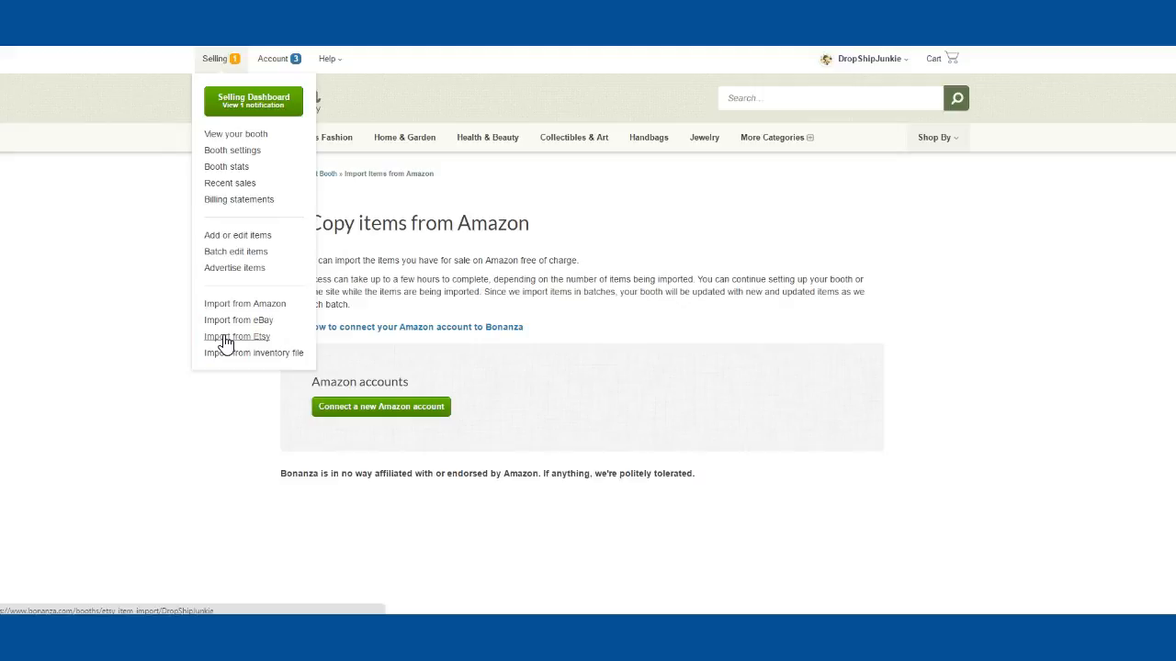
{"action": "left_click", "coordinate": [225, 356]}
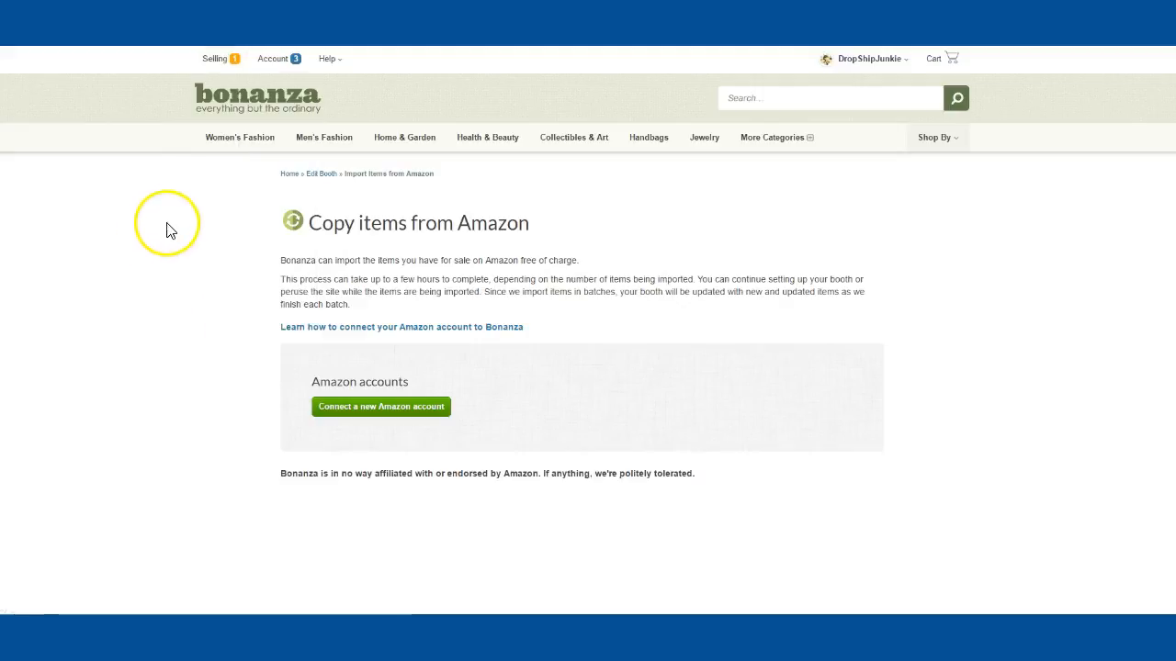
{"action": "left_click", "coordinate": [179, 216]}
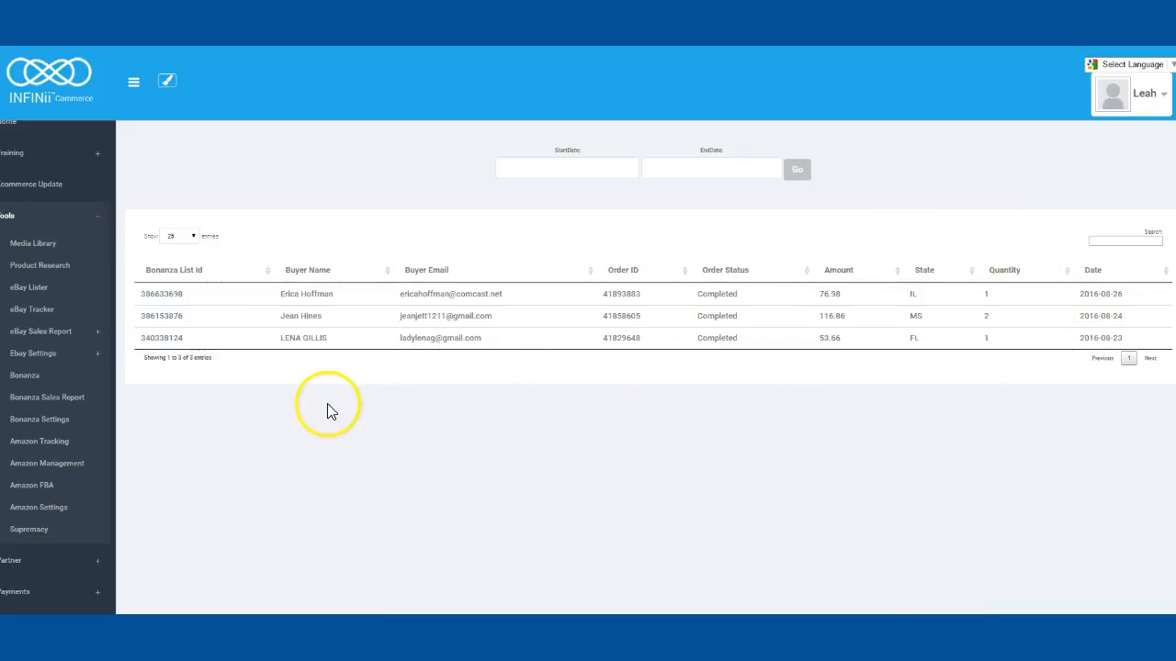
- Go to the Bonanza tool page from the INFINii backoffice sidebar
{"action": "left_click", "coordinate": [25, 375]}
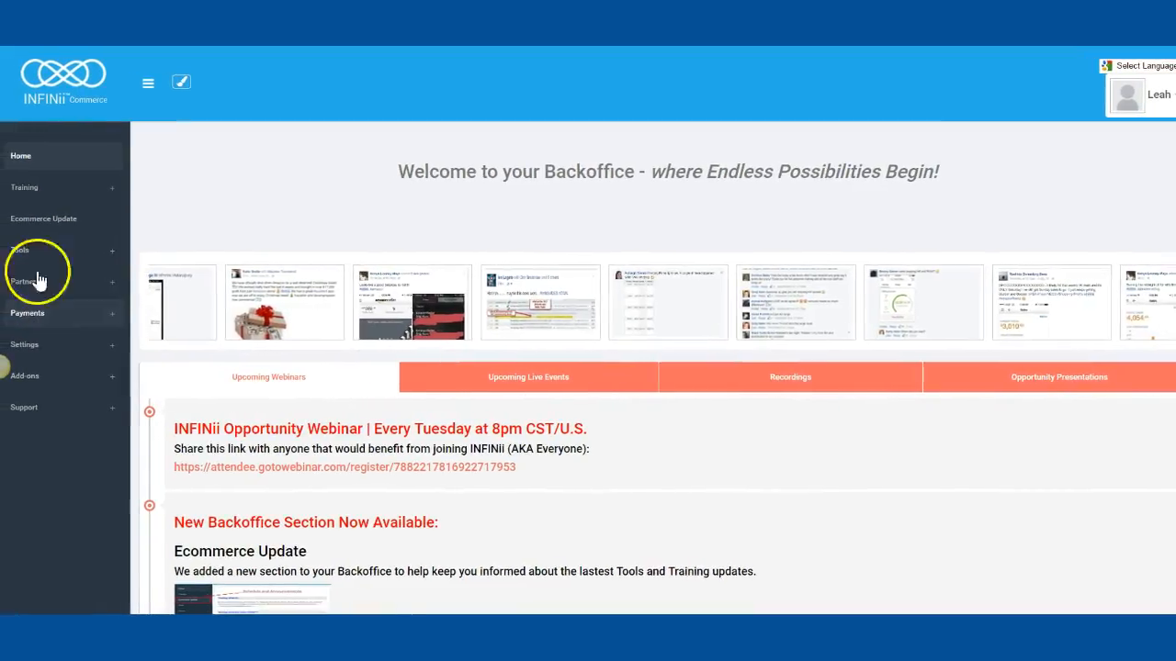
- Expand the Tools section and choose the Bonanza listing tool
{"action": "left_click", "coordinate": [24, 260]}
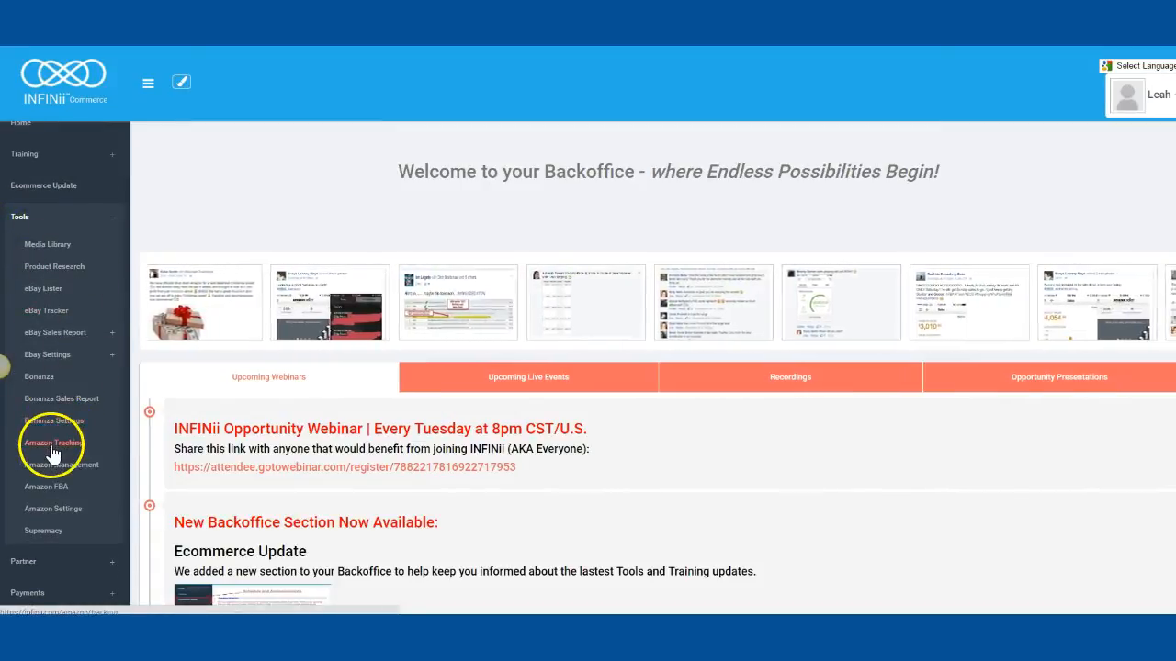
{"action": "left_click", "coordinate": [40, 377]}
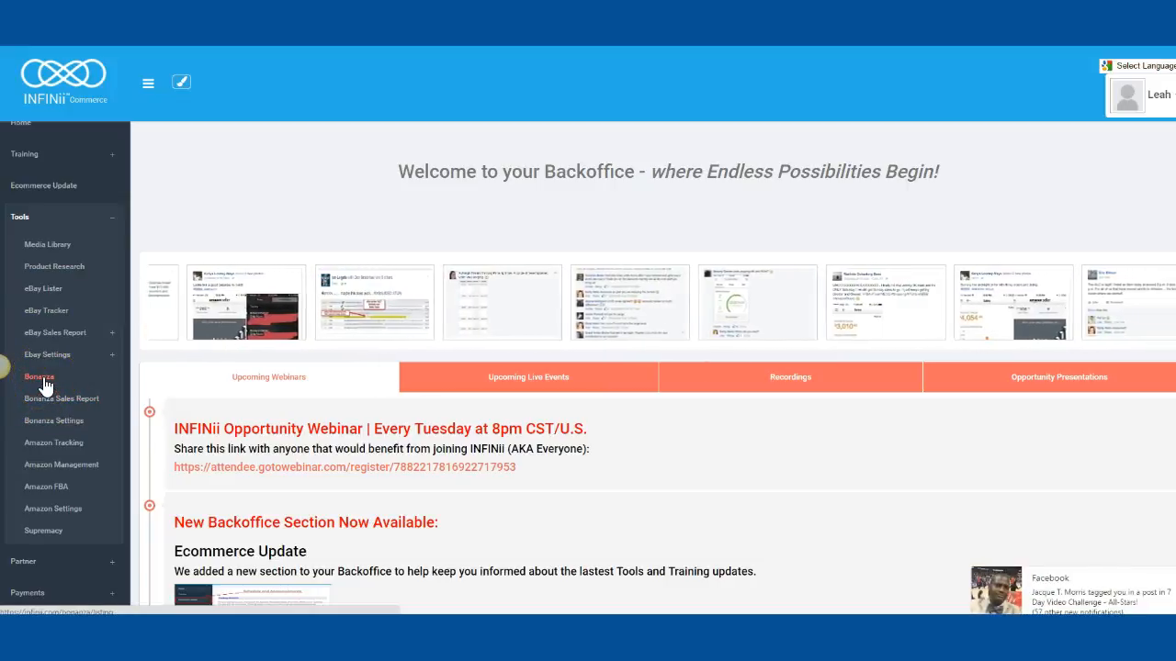